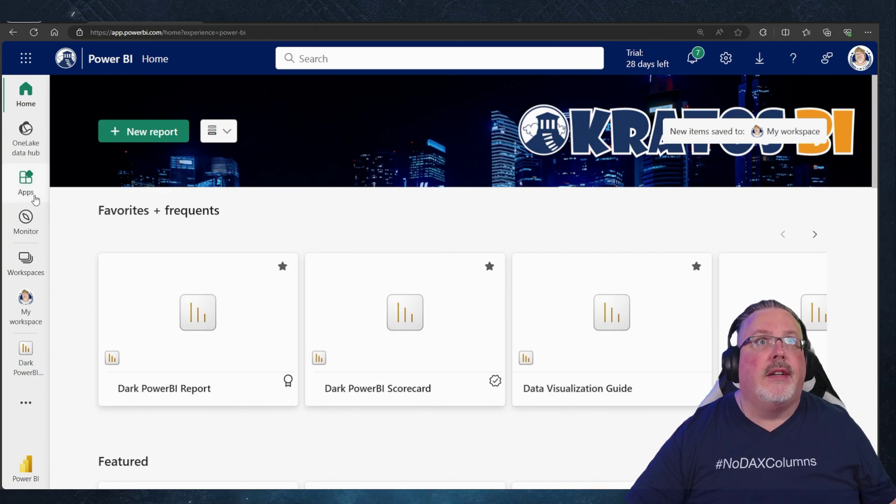
Open the Monitor hub and confirm its status filter shows only Failed activities
{"action": "left_click", "coordinate": [33, 225]}
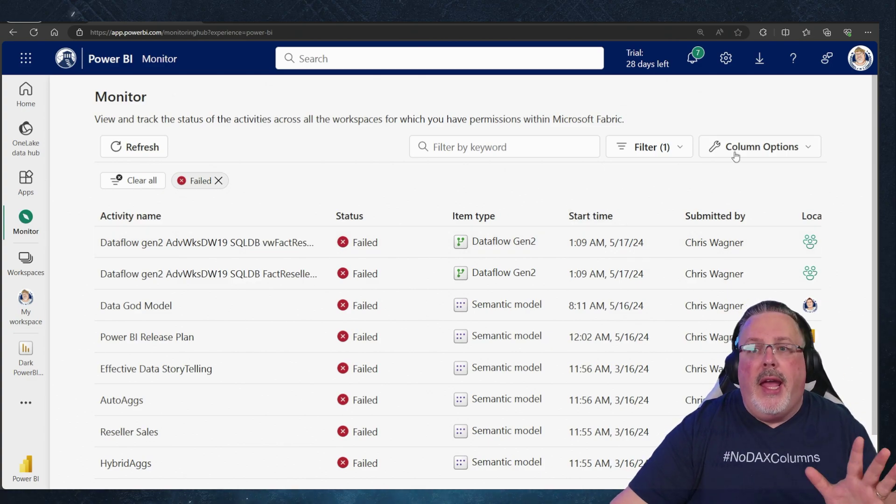
{"action": "left_click", "coordinate": [662, 147]}
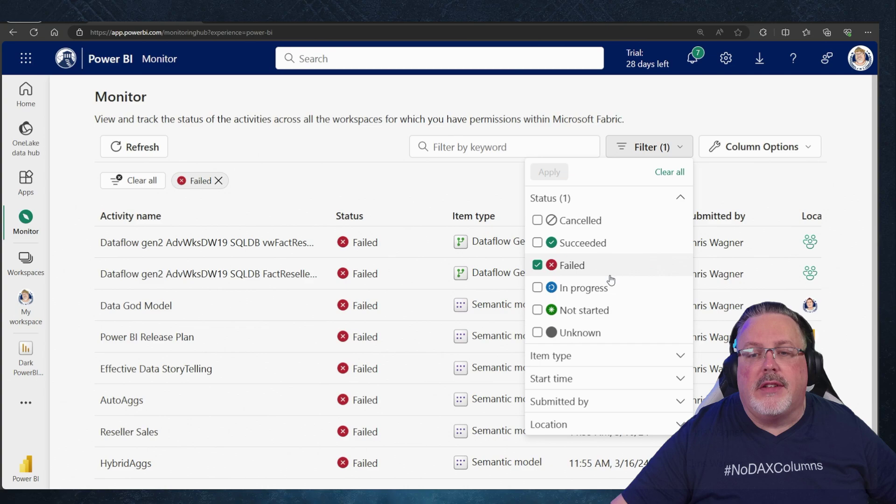
{"action": "left_click", "coordinate": [488, 206]}
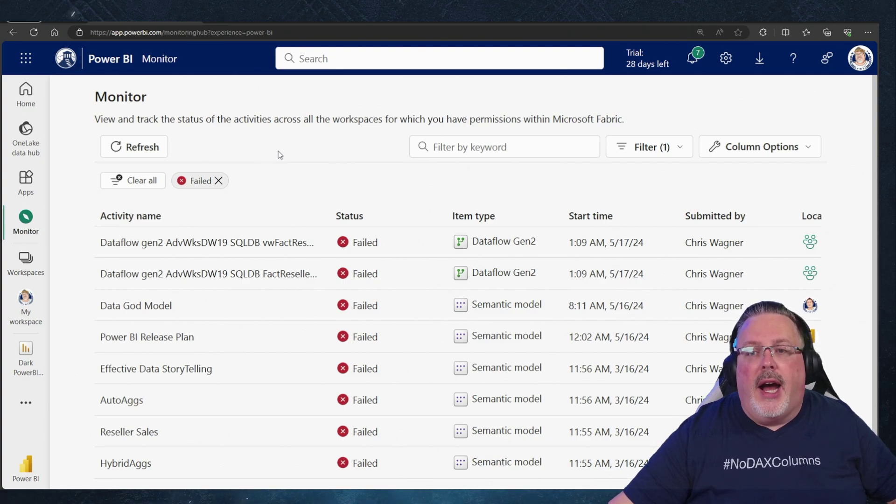
{"action": "mouse_move", "coordinate": [314, 248]}
{"action": "mouse_move", "coordinate": [318, 281]}
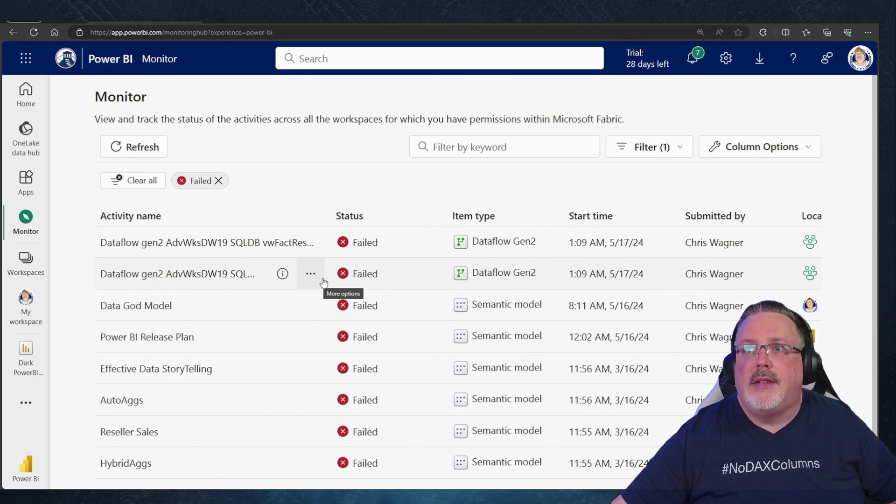
{"action": "mouse_move", "coordinate": [595, 253]}
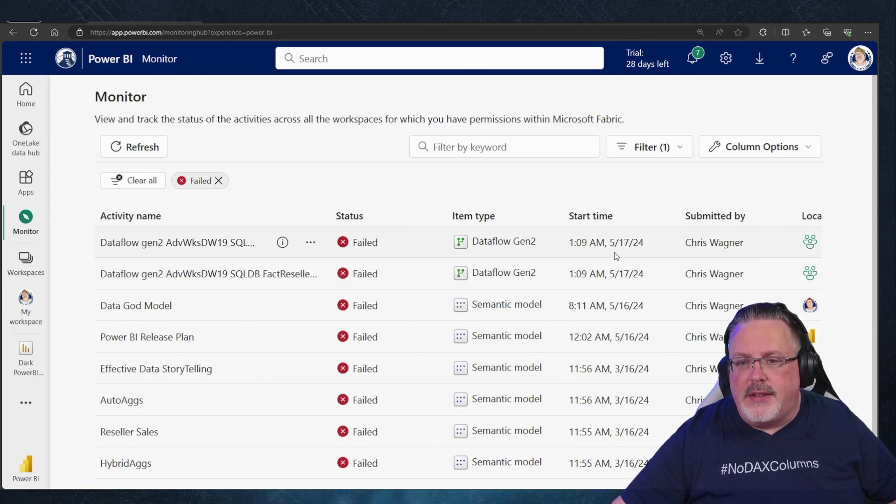
{"action": "scroll", "coordinate": [608, 302], "scroll_direction": "down", "scroll_amount": 2}
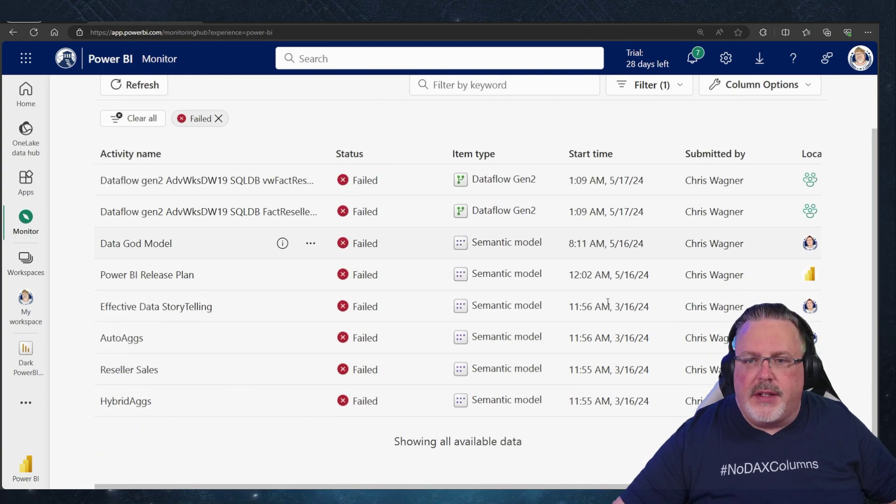
{"action": "scroll", "coordinate": [606, 303], "scroll_direction": "up", "scroll_amount": 2}
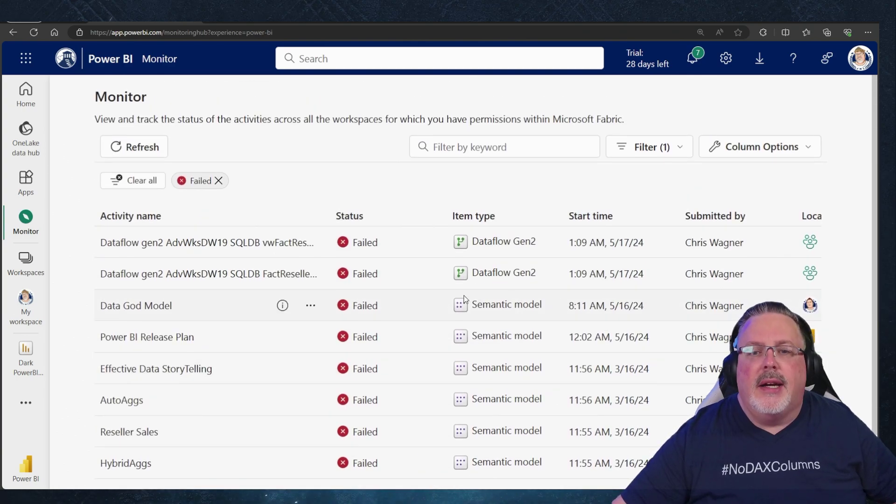
View the failed vwFactResellerSales dataflow run's details and jump to the AdventureWorksLakeHouse workspace
{"action": "left_click", "coordinate": [311, 244]}
{"action": "left_click", "coordinate": [334, 306]}
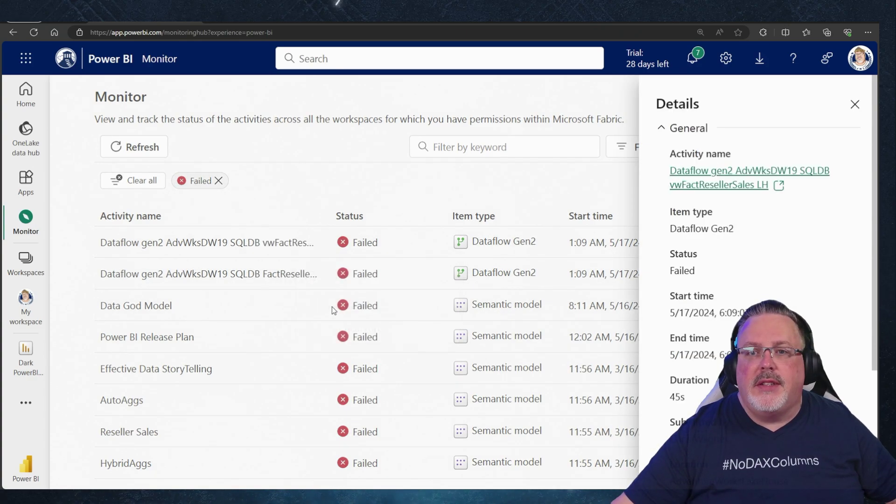
{"action": "scroll", "coordinate": [691, 247], "scroll_direction": "down", "scroll_amount": 4}
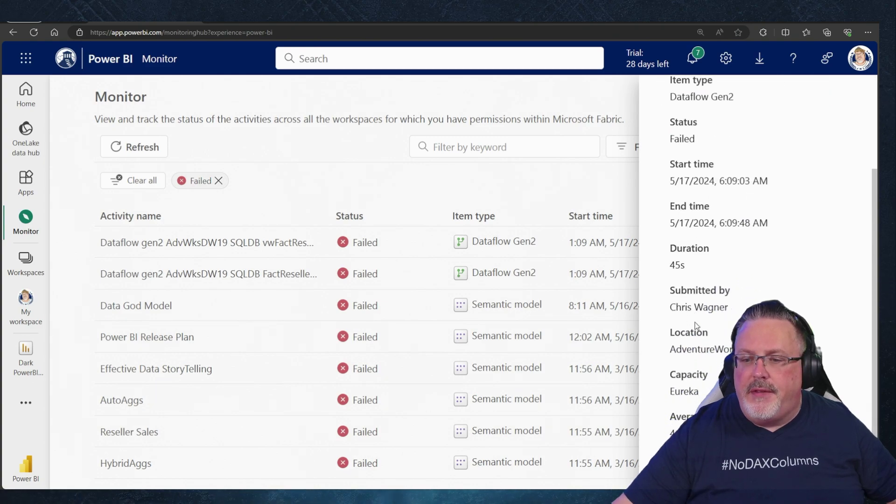
{"action": "scroll", "coordinate": [694, 321], "scroll_direction": "up", "scroll_amount": 4}
{"action": "scroll", "coordinate": [695, 321], "scroll_direction": "down", "scroll_amount": 4}
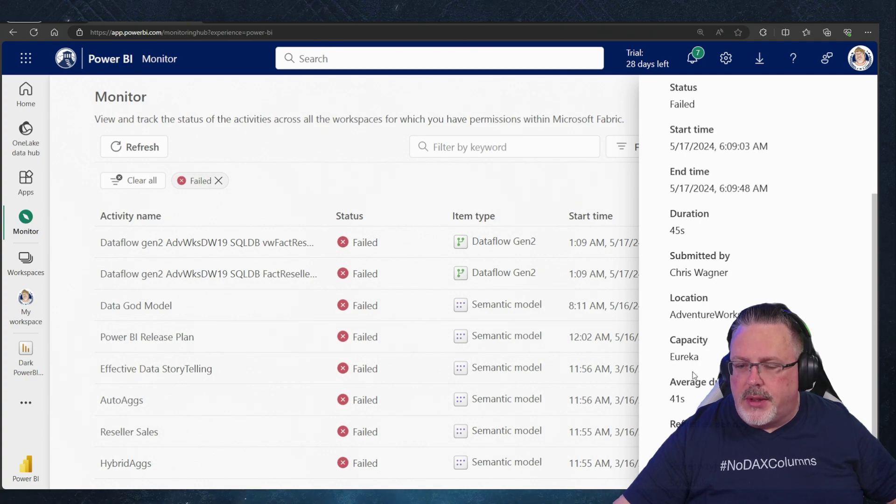
{"action": "scroll", "coordinate": [723, 187], "scroll_direction": "up", "scroll_amount": 4}
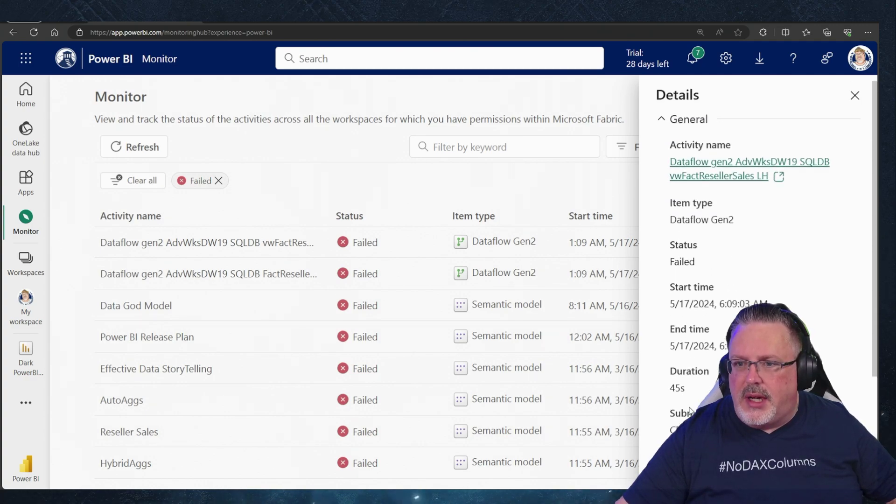
{"action": "left_click", "coordinate": [724, 179]}
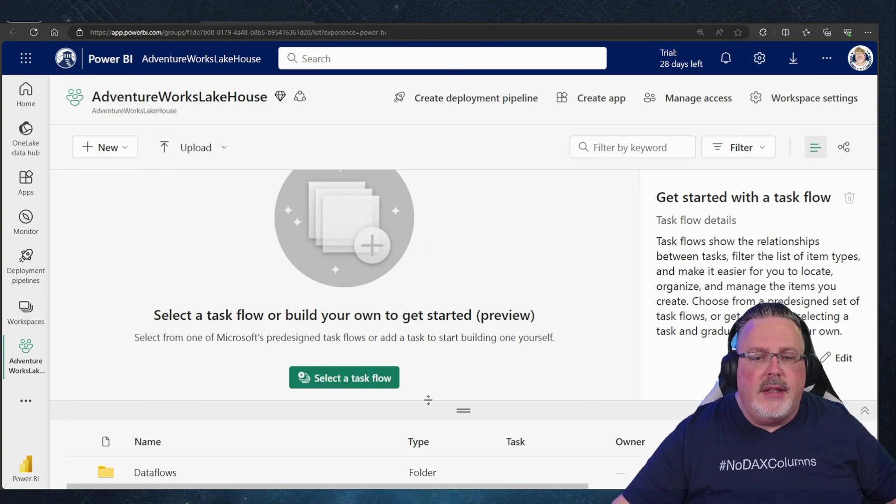
Enlarge the workspace item list and open the Dataflows folder to reach the Gen2 dataflows
{"action": "left_click_drag", "start_coordinate": [428, 400], "coordinate": [439, 244]}
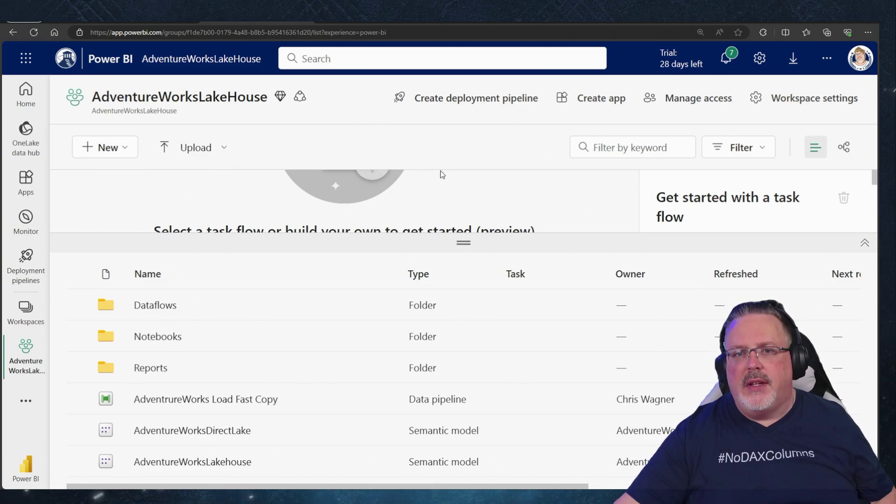
{"action": "scroll", "coordinate": [359, 340], "scroll_direction": "down", "scroll_amount": 1}
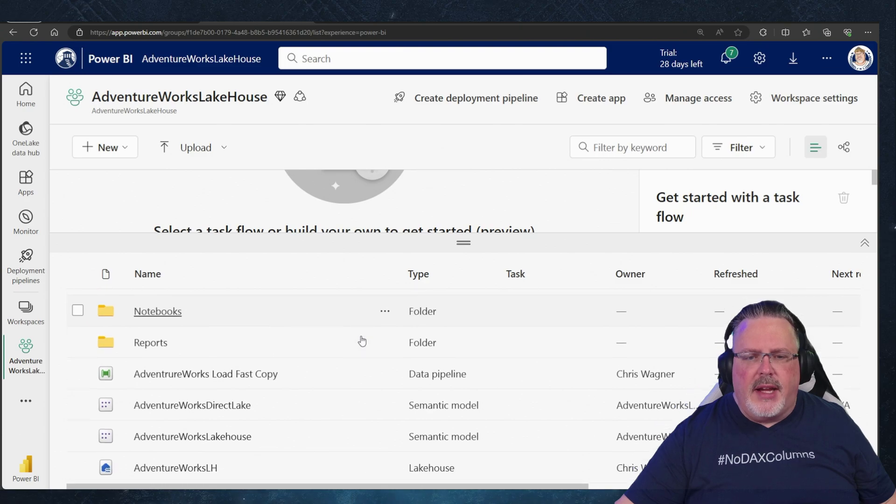
{"action": "scroll", "coordinate": [314, 340], "scroll_direction": "up", "scroll_amount": 1}
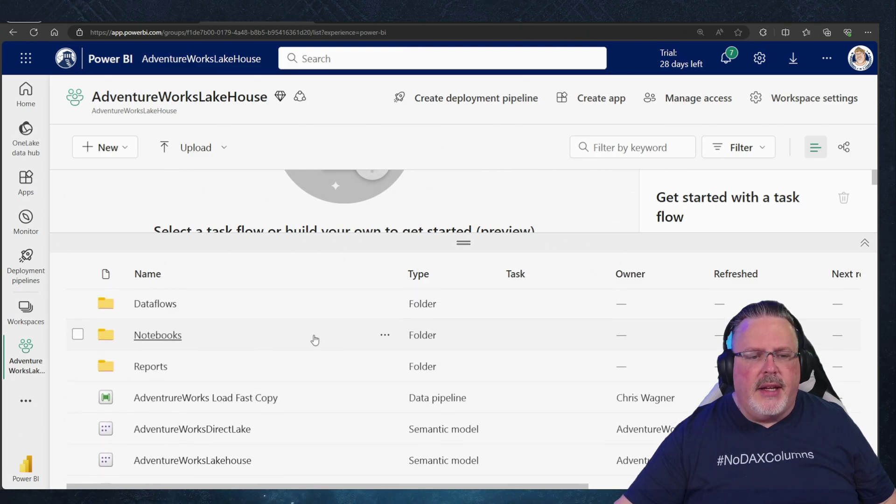
{"action": "left_click", "coordinate": [153, 310]}
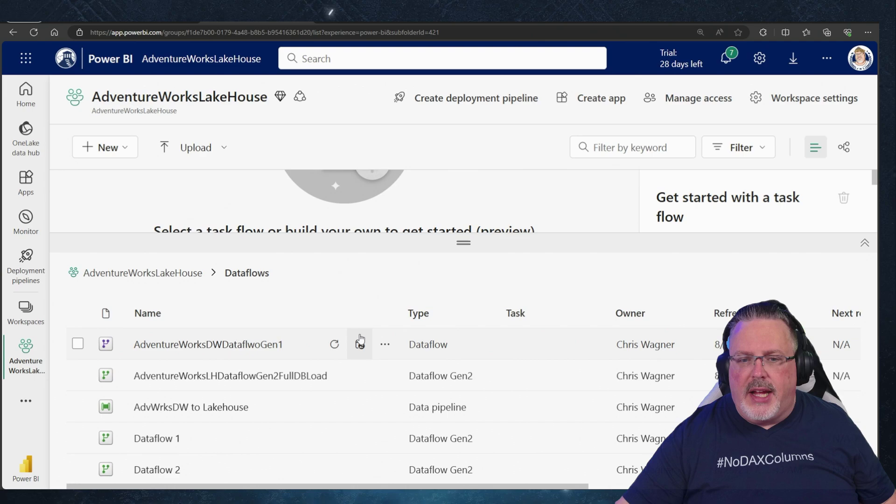
{"action": "scroll", "coordinate": [360, 340], "scroll_direction": "down", "scroll_amount": 5}
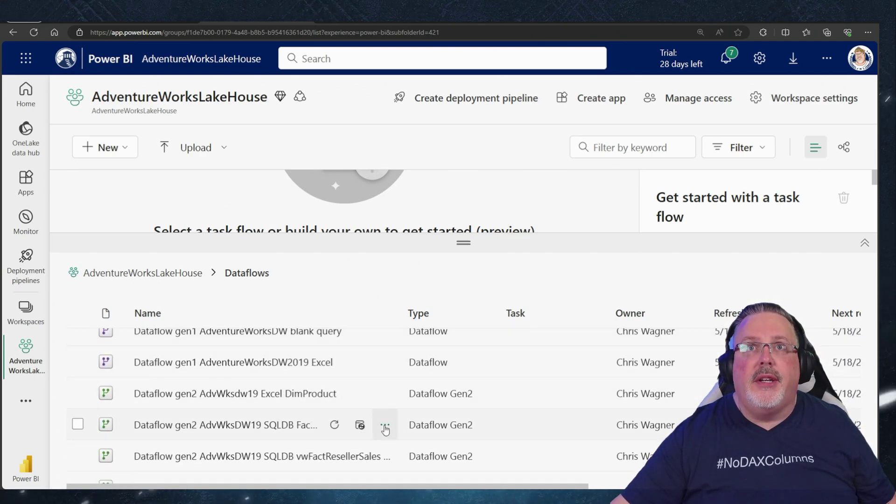
Review the FactResellerSales dataflow's settings, including its data source credentials section
{"action": "left_click", "coordinate": [385, 427]}
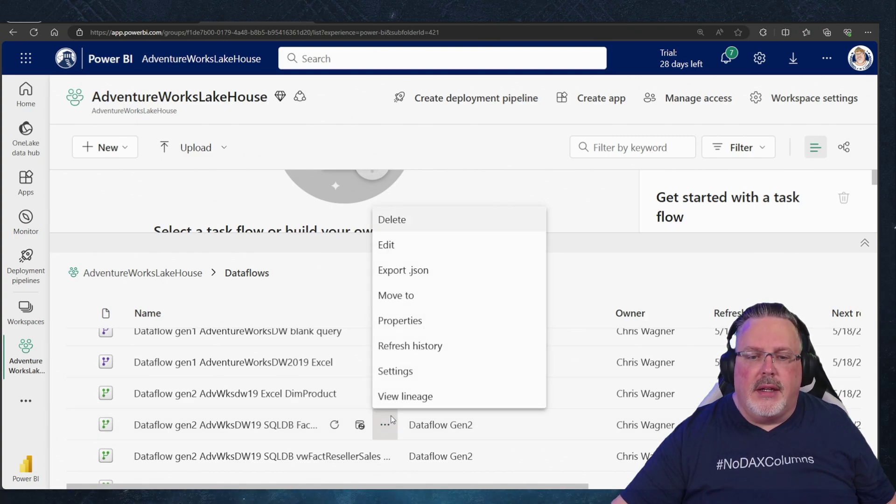
{"action": "left_click", "coordinate": [402, 373]}
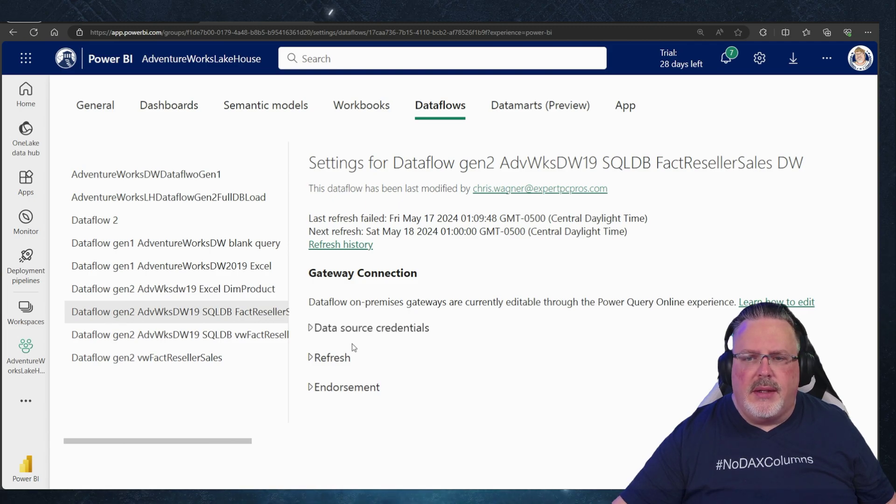
{"action": "left_click", "coordinate": [312, 328]}
{"action": "left_click", "coordinate": [311, 328]}
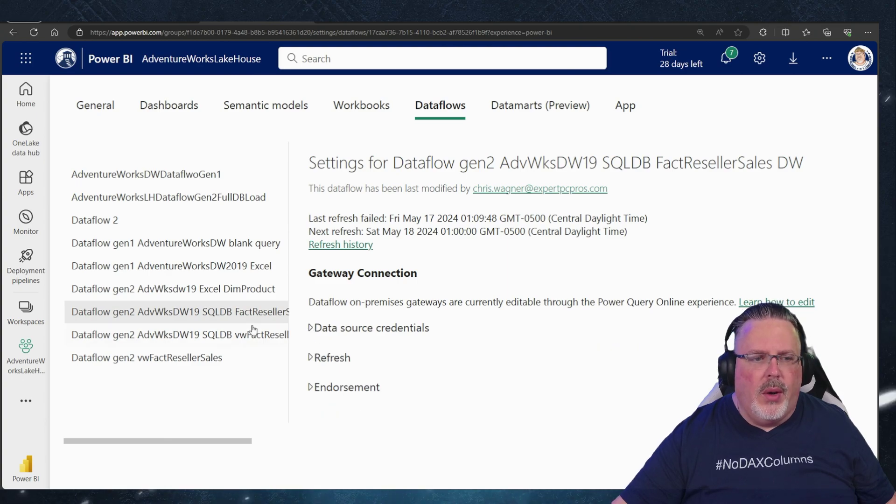
{"action": "left_click", "coordinate": [20, 360]}
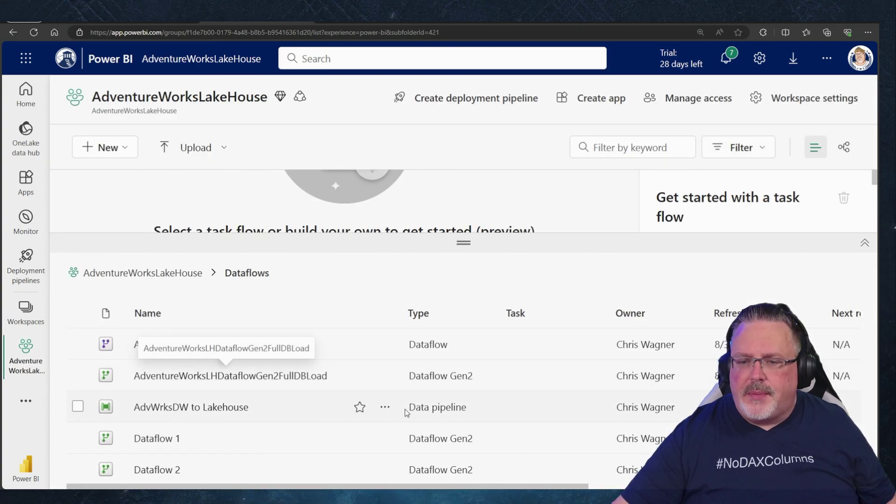
Re-run the refresh of the third Dataflow Gen2 and return to the Monitor hub
{"action": "scroll", "coordinate": [326, 402], "scroll_direction": "down", "scroll_amount": 3}
{"action": "scroll", "coordinate": [411, 414], "scroll_direction": "down", "scroll_amount": 3}
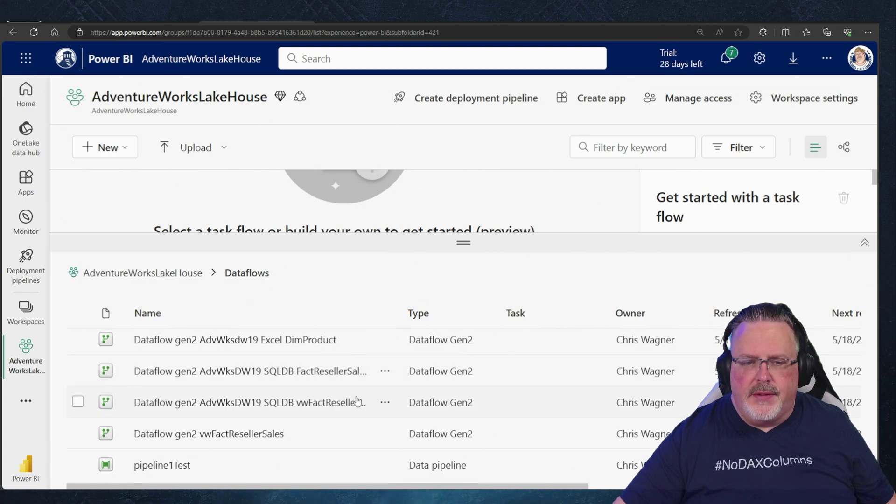
{"action": "left_click", "coordinate": [335, 404]}
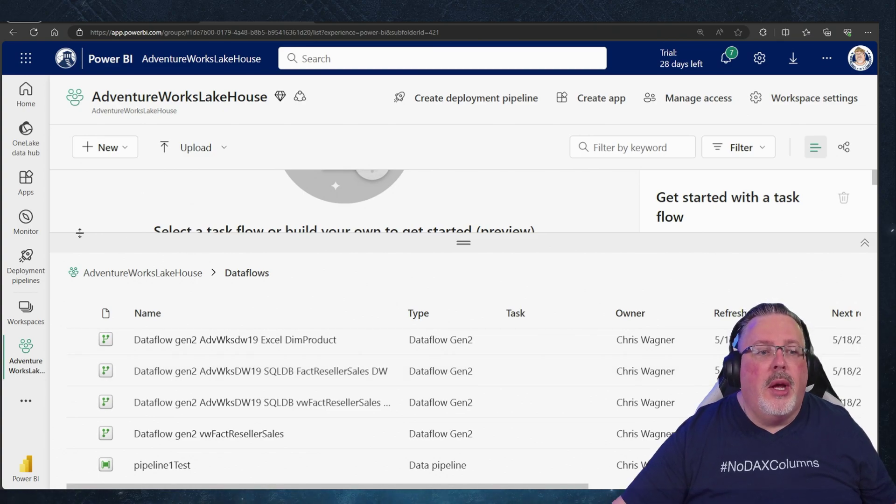
{"action": "left_click", "coordinate": [25, 221]}
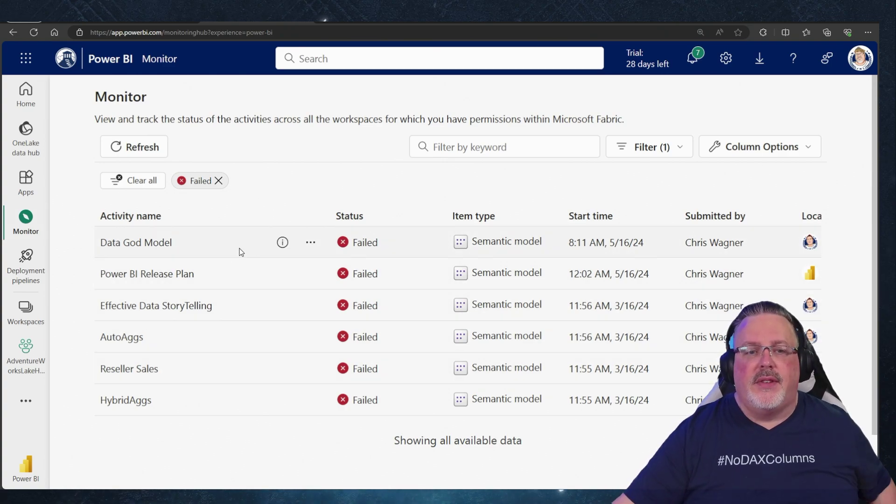
Add In progress to the Failed status filter and apply it, showing both refreshing dataflows
{"action": "left_click", "coordinate": [653, 147]}
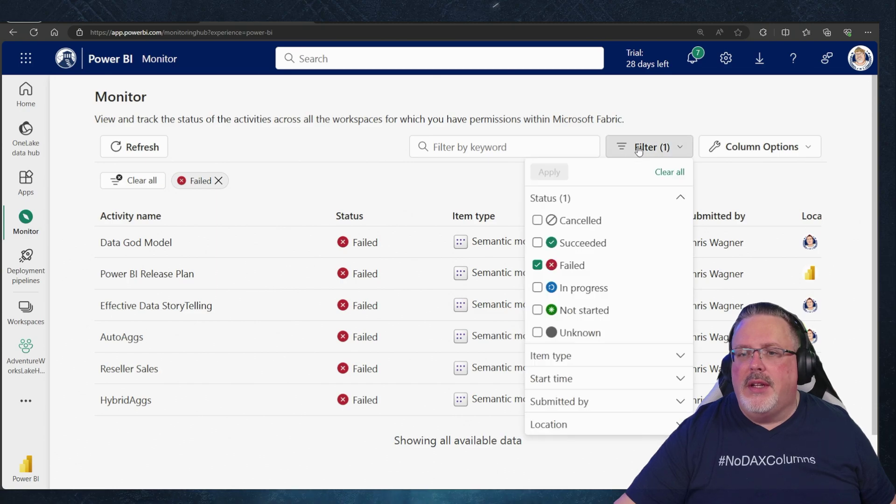
{"action": "left_click", "coordinate": [578, 287]}
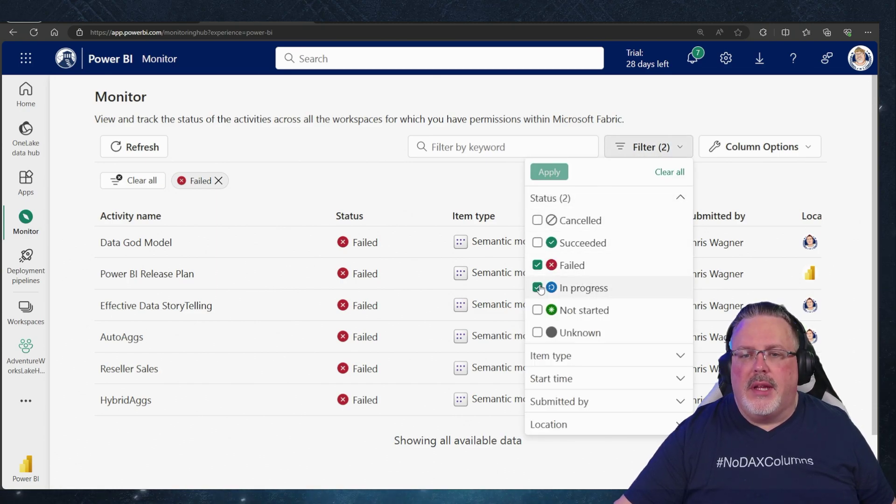
{"action": "left_click", "coordinate": [549, 171]}
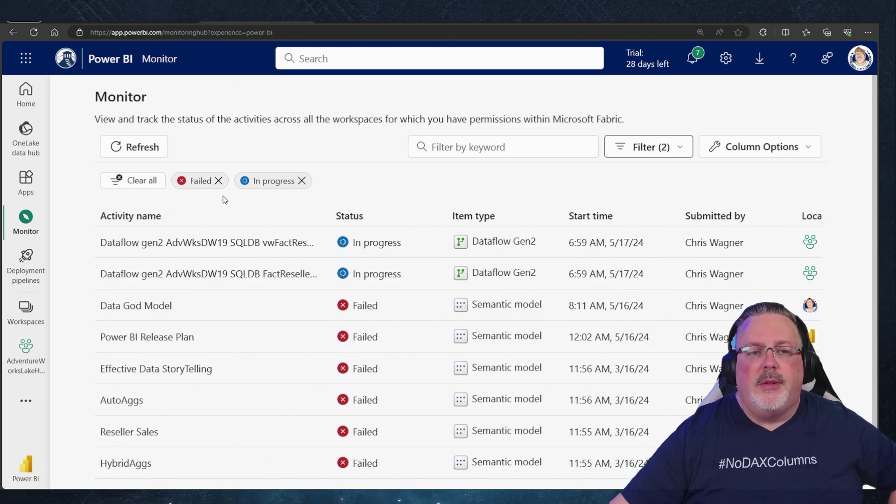
{"action": "scroll", "coordinate": [357, 207], "scroll_direction": "down", "scroll_amount": 1}
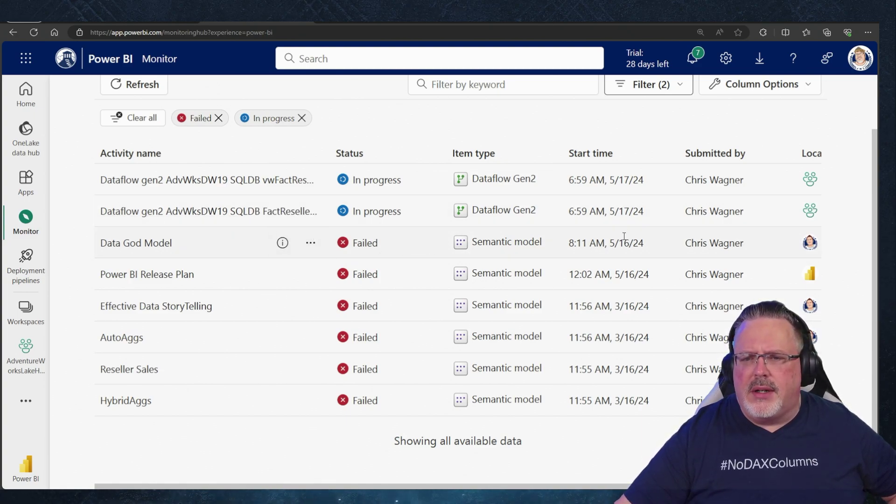
{"action": "scroll", "coordinate": [356, 303], "scroll_direction": "up", "scroll_amount": 2}
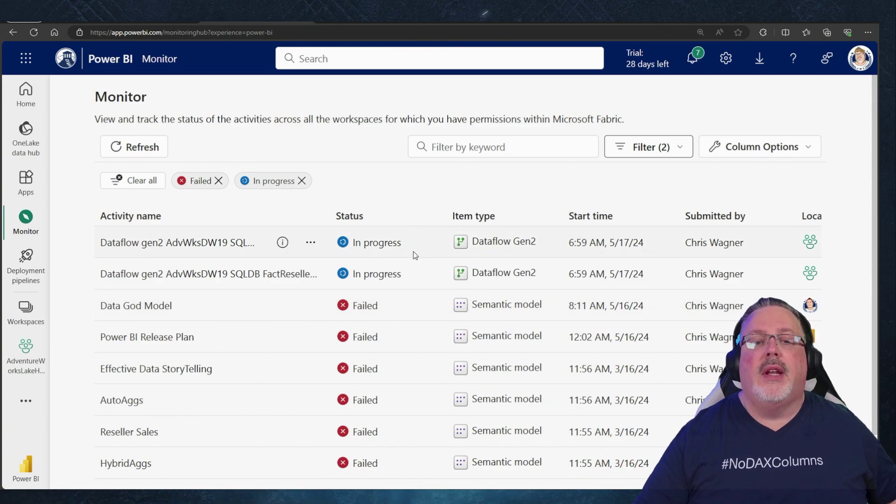
{"action": "mouse_move", "coordinate": [312, 246]}
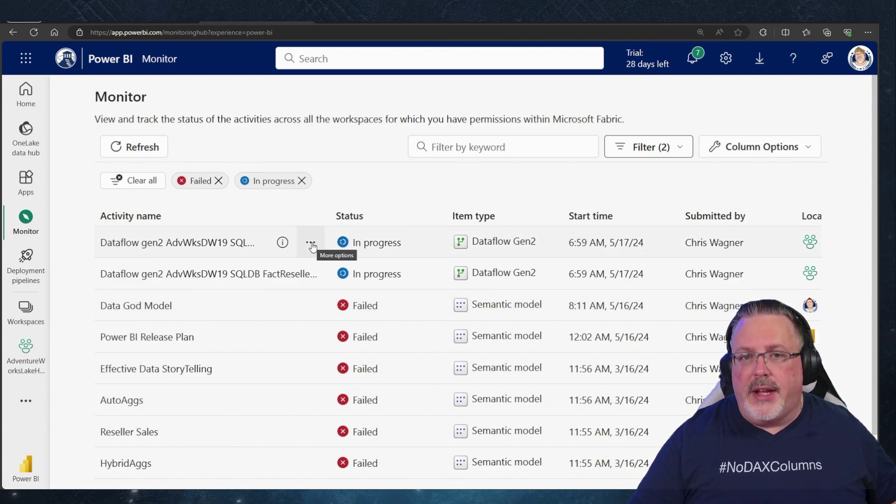
{"action": "left_click", "coordinate": [310, 243]}
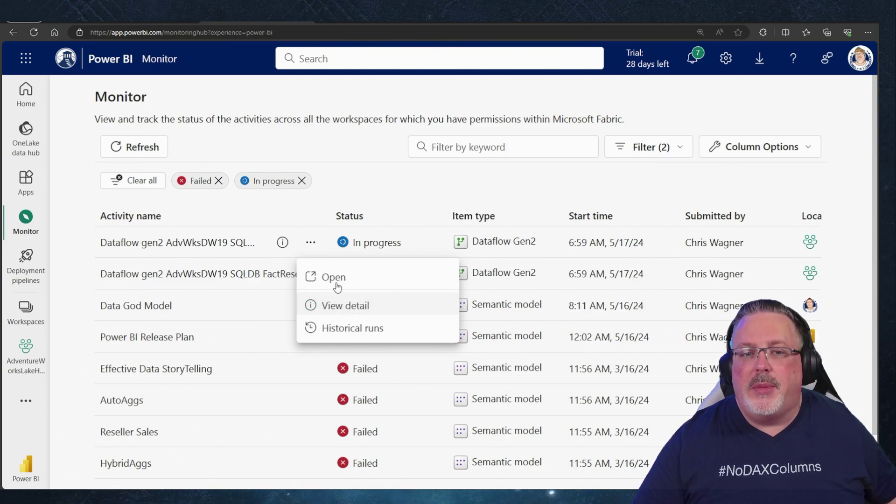
{"action": "left_click", "coordinate": [311, 244]}
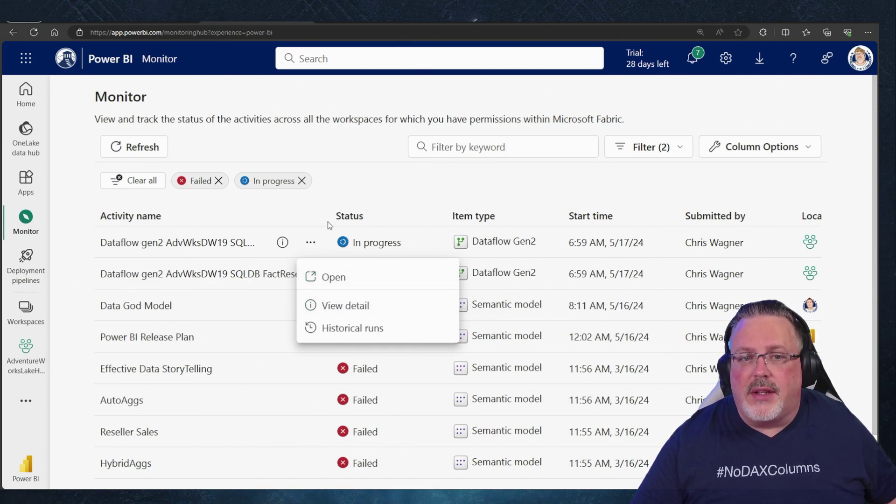
{"action": "left_click", "coordinate": [327, 208]}
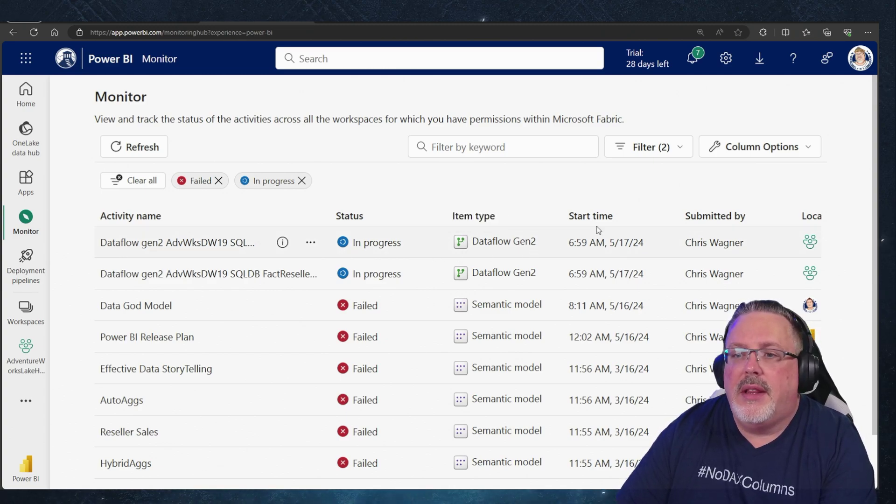
{"action": "left_click", "coordinate": [731, 159]}
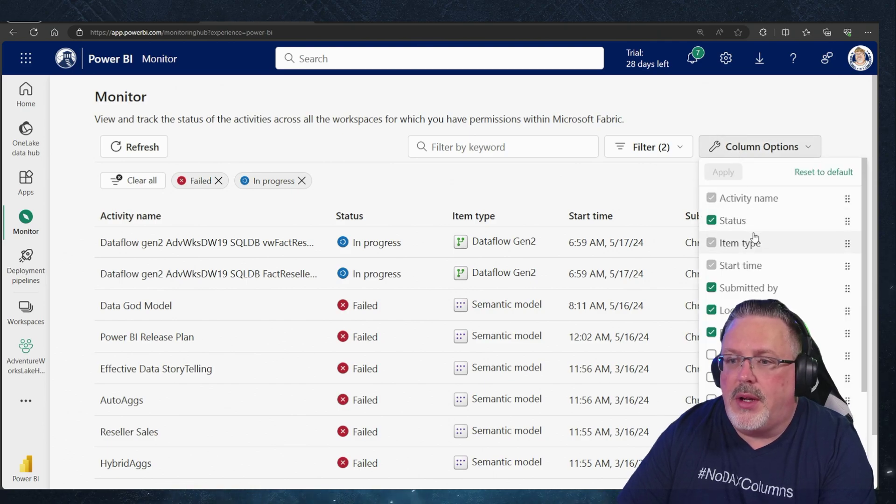
{"action": "scroll", "coordinate": [745, 256], "scroll_direction": "down", "scroll_amount": 3}
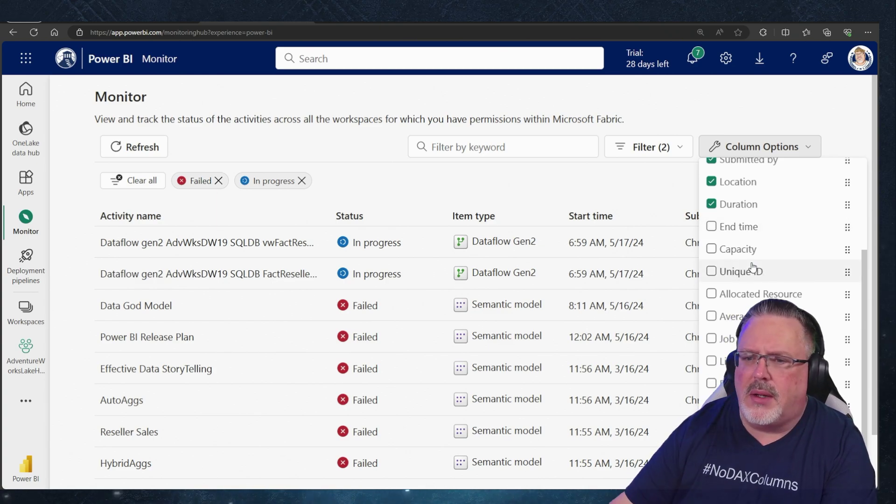
{"action": "scroll", "coordinate": [754, 274], "scroll_direction": "up", "scroll_amount": 3}
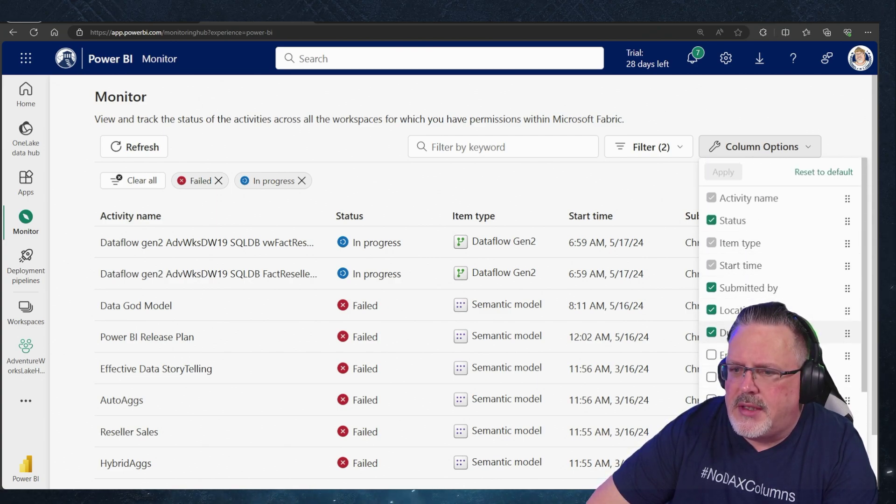
{"action": "scroll", "coordinate": [750, 286], "scroll_direction": "down", "scroll_amount": 3}
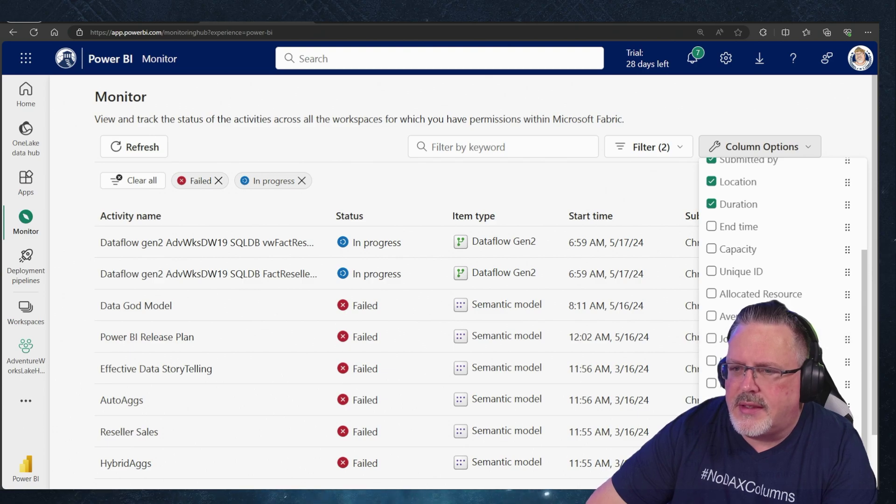
{"action": "left_click", "coordinate": [664, 191]}
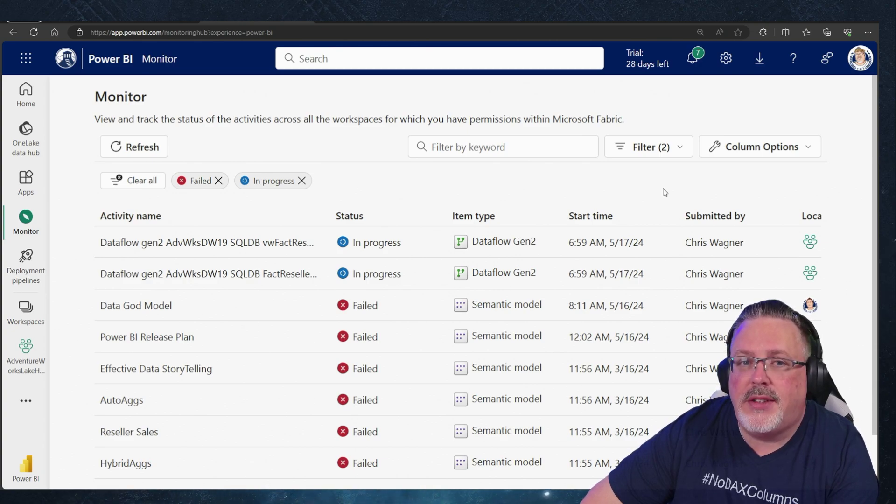
Open the Help pane and follow Submit an idea to the Fabric Ideas site
{"action": "left_click", "coordinate": [793, 58]}
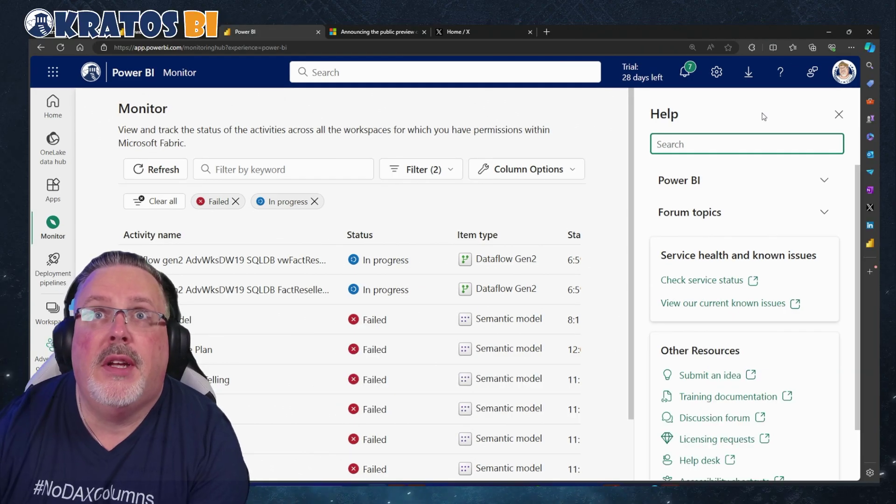
{"action": "left_click", "coordinate": [739, 377]}
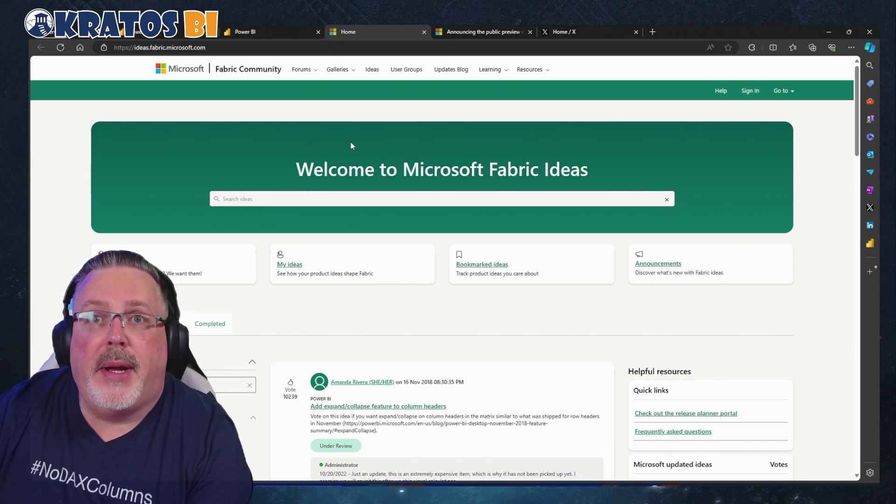
Scroll to the Top ideas list, then switch back to the Power BI Monitor tab
{"action": "scroll", "coordinate": [347, 300], "scroll_direction": "down", "scroll_amount": 2}
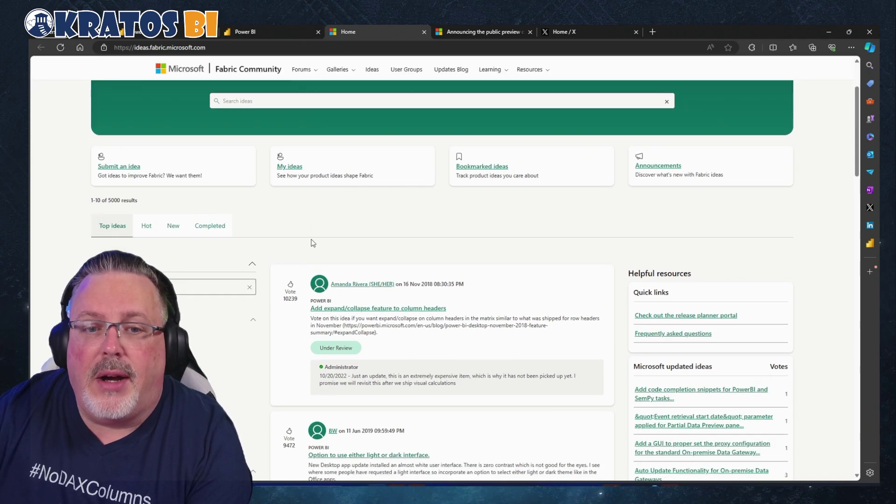
{"action": "left_click", "coordinate": [271, 32]}
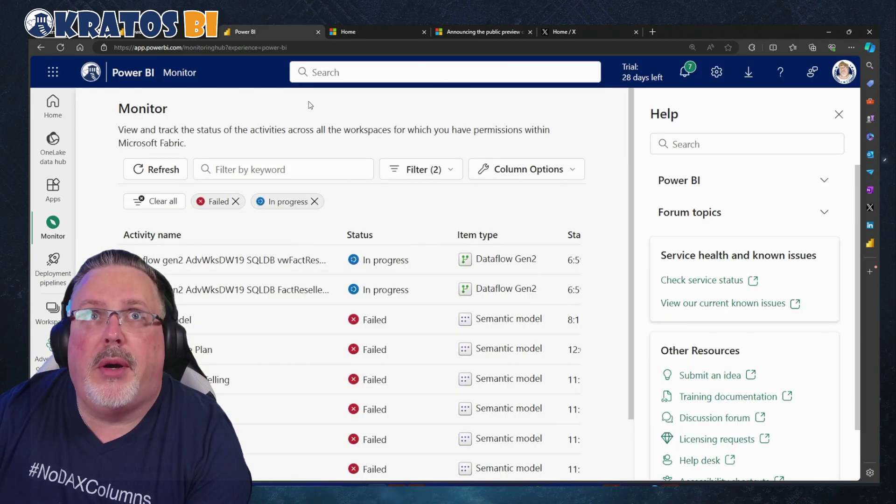
Show the More options menu for the first in-progress Dataflow Gen2 run
{"action": "left_click", "coordinate": [323, 260]}
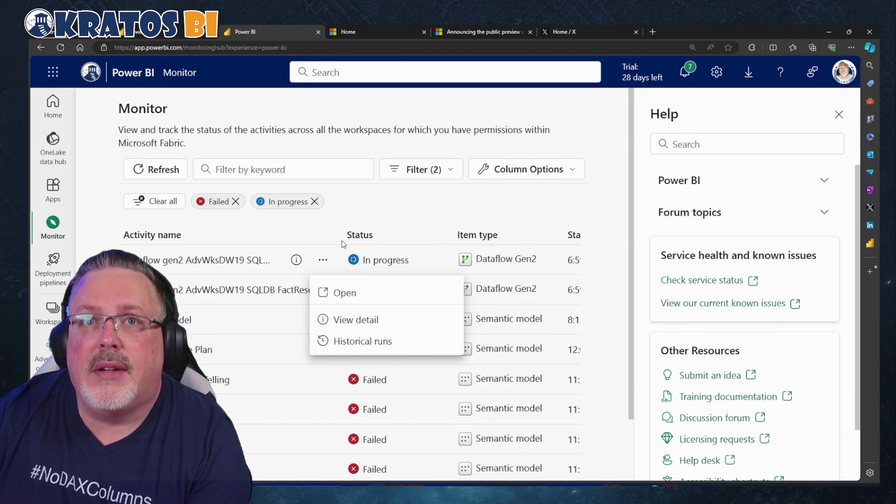